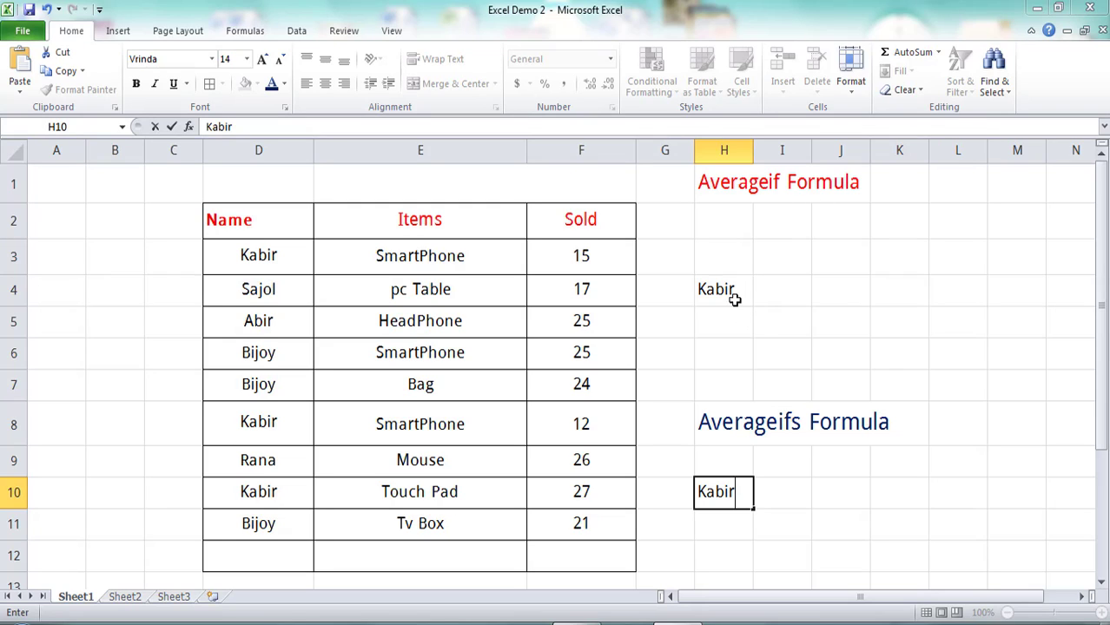
Enter an AVERAGEIF formula in I4 that averages F3:F11 where the names in D3:D11 match H4
left_click(273, 265)
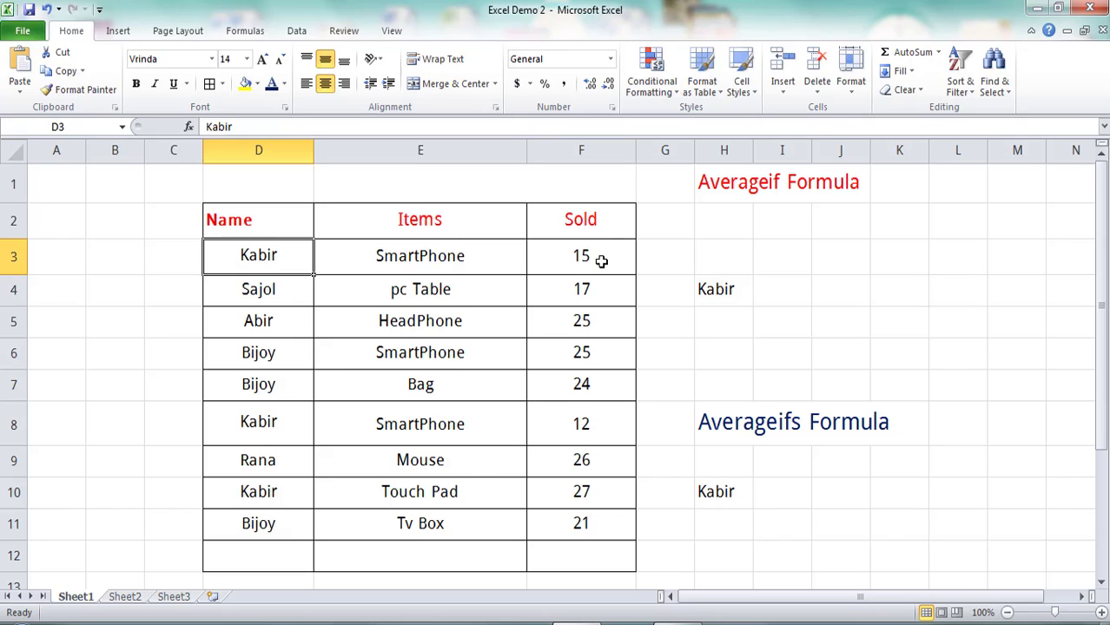
left_click(766, 293)
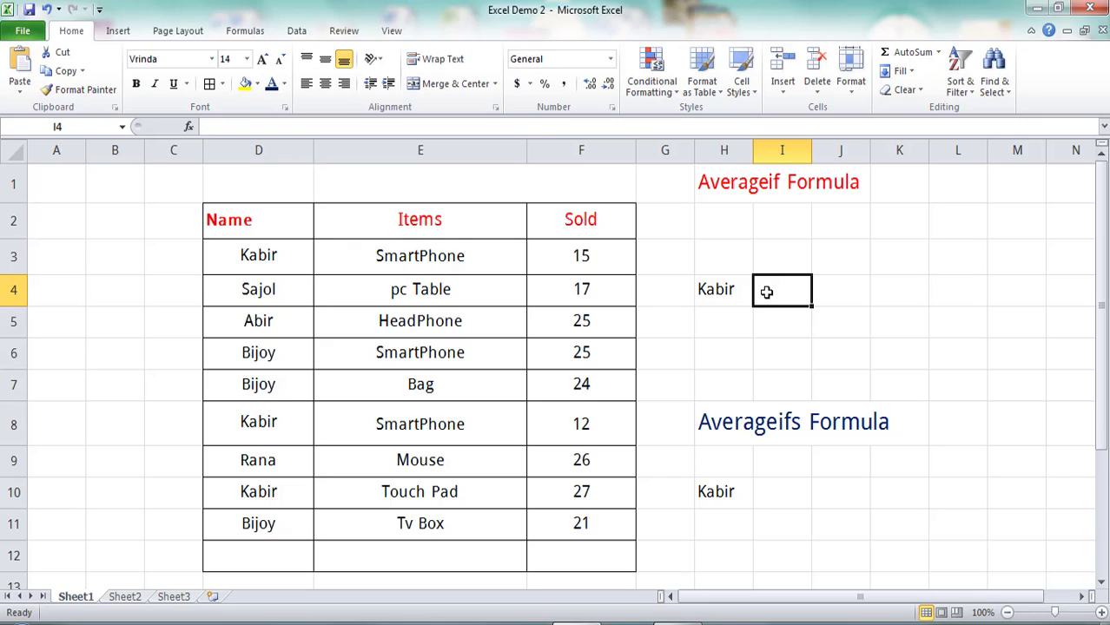
type("=")
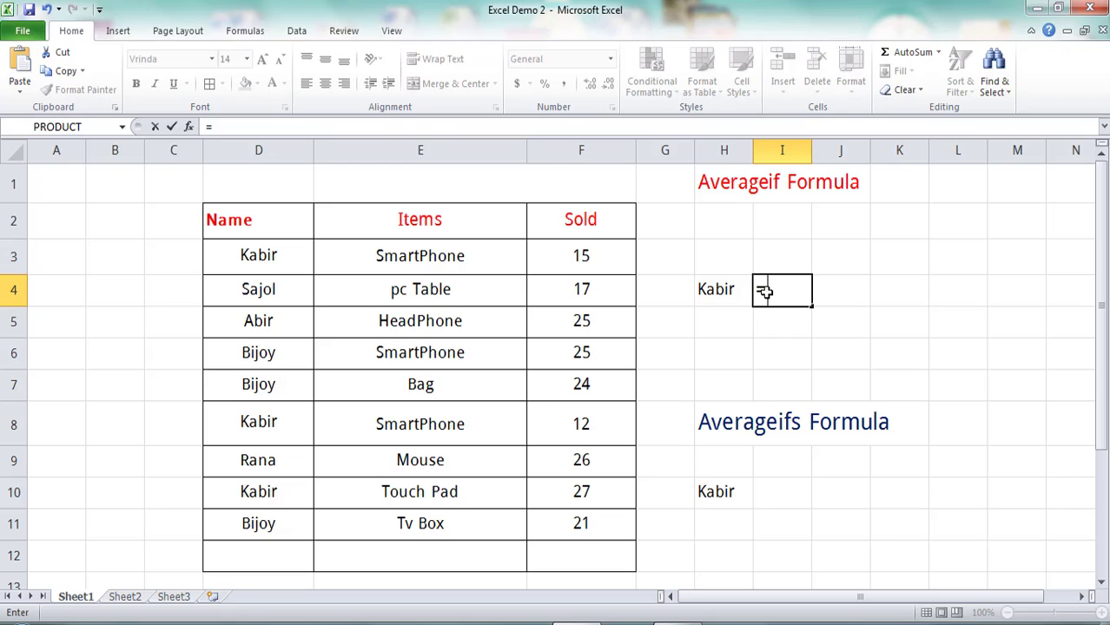
type("av")
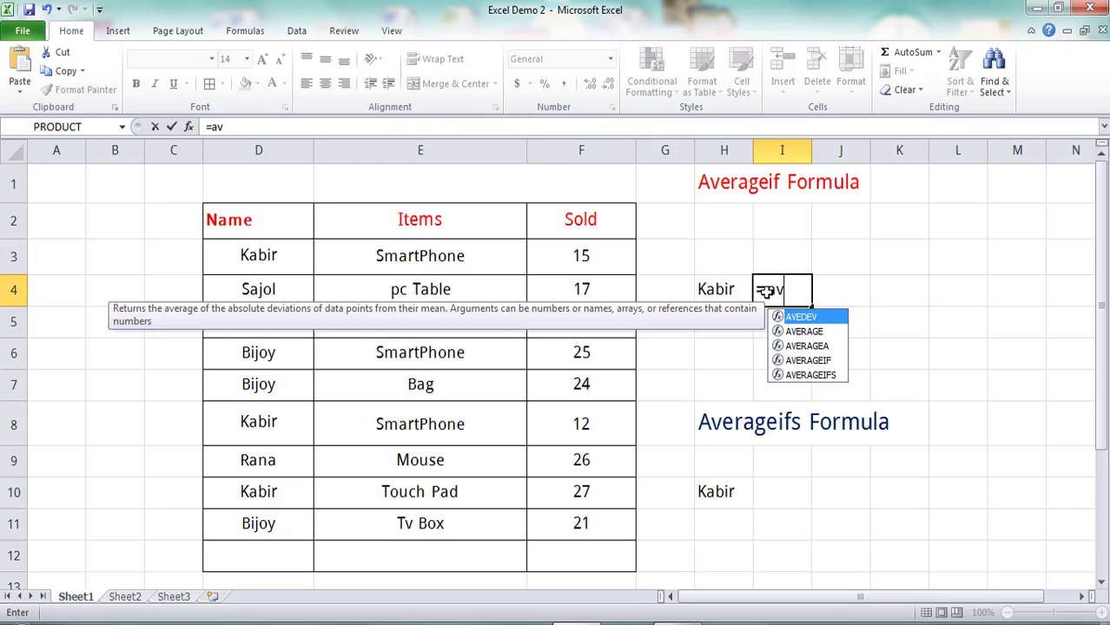
double_click(794, 359)
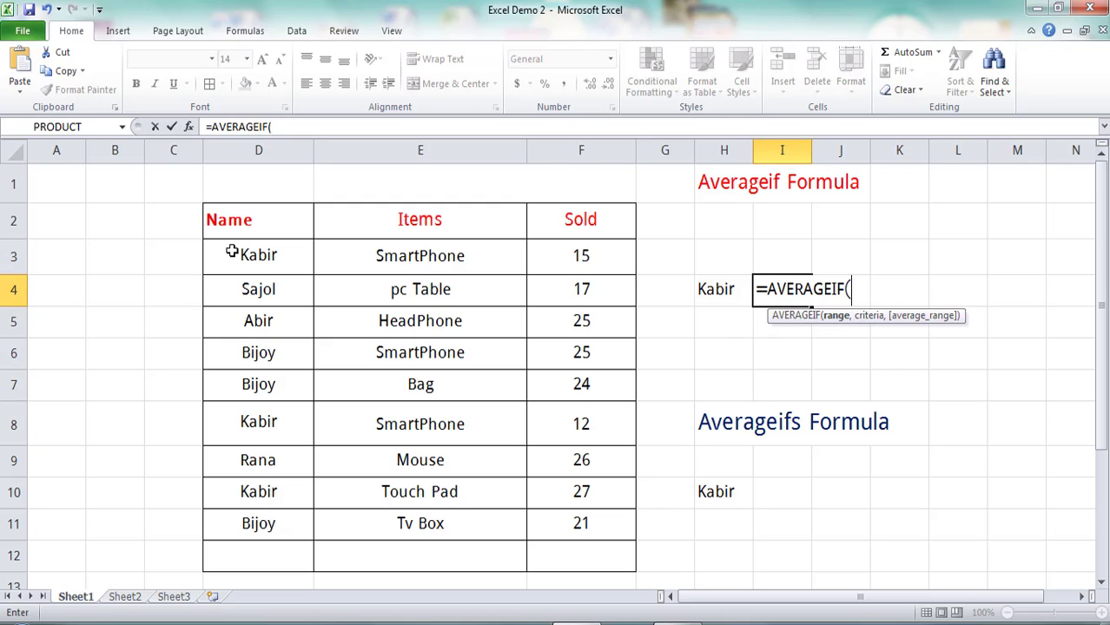
left_click_drag(229, 249, 260, 521)
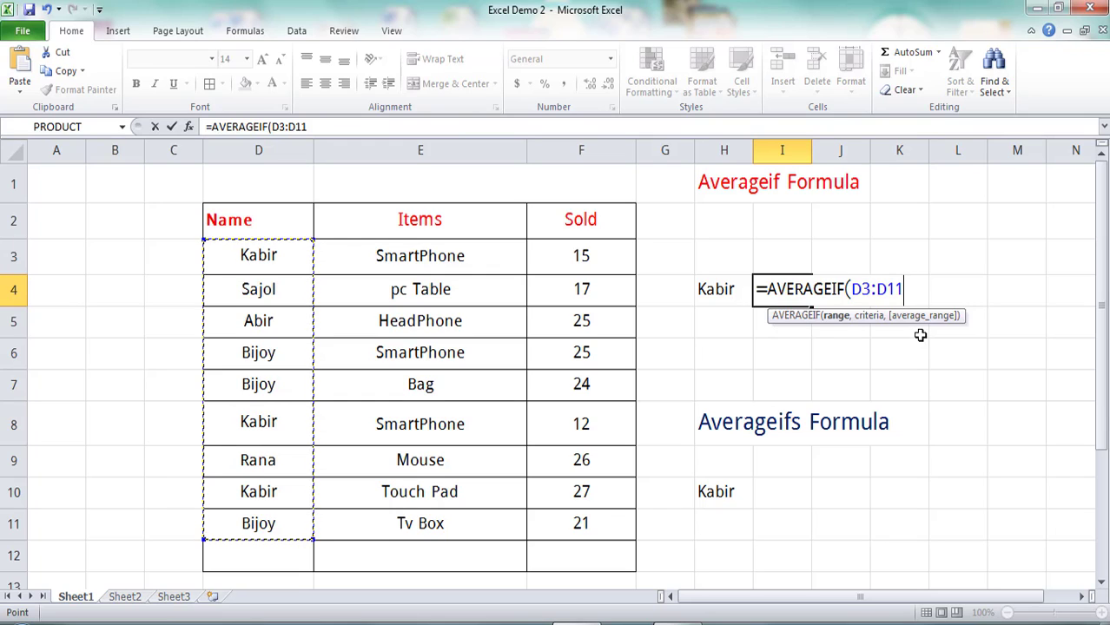
type(",")
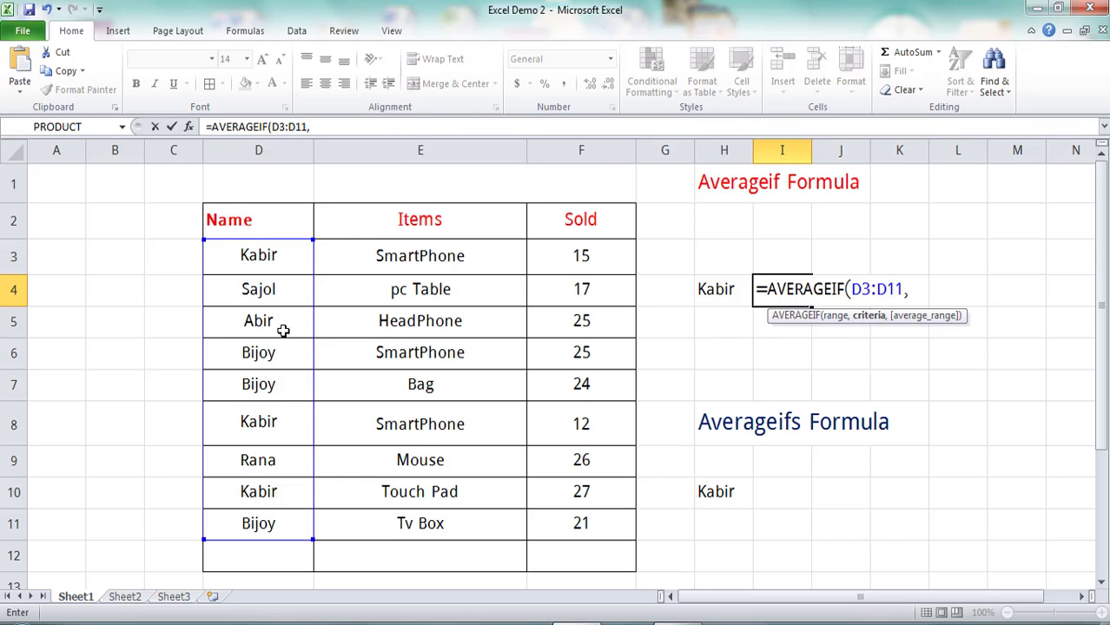
left_click(709, 293)
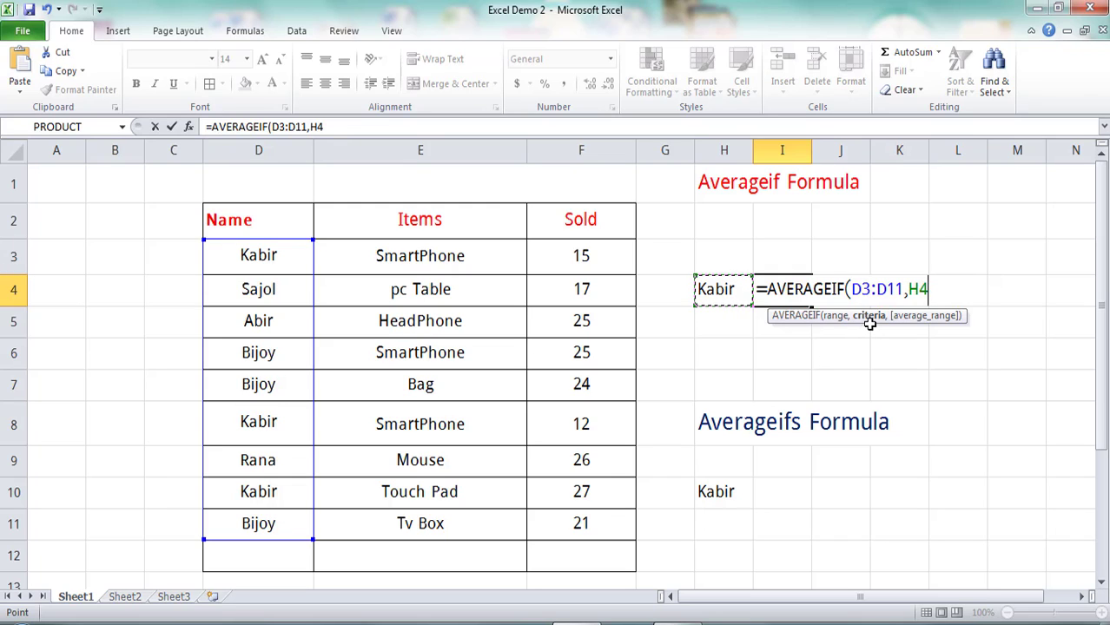
type(",")
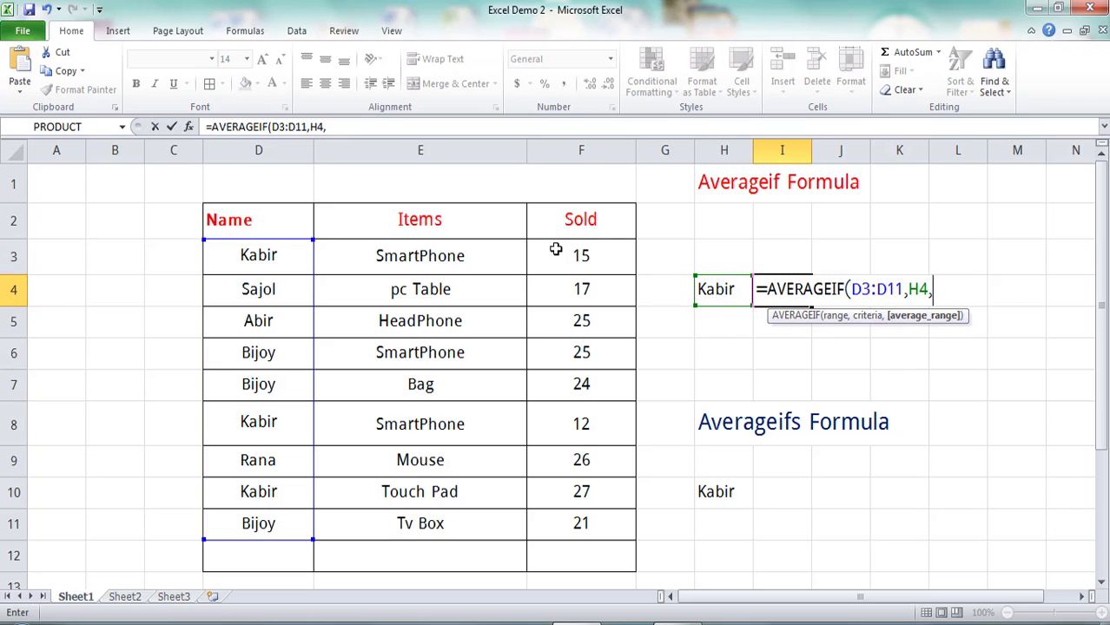
left_click_drag(556, 250, 595, 523)
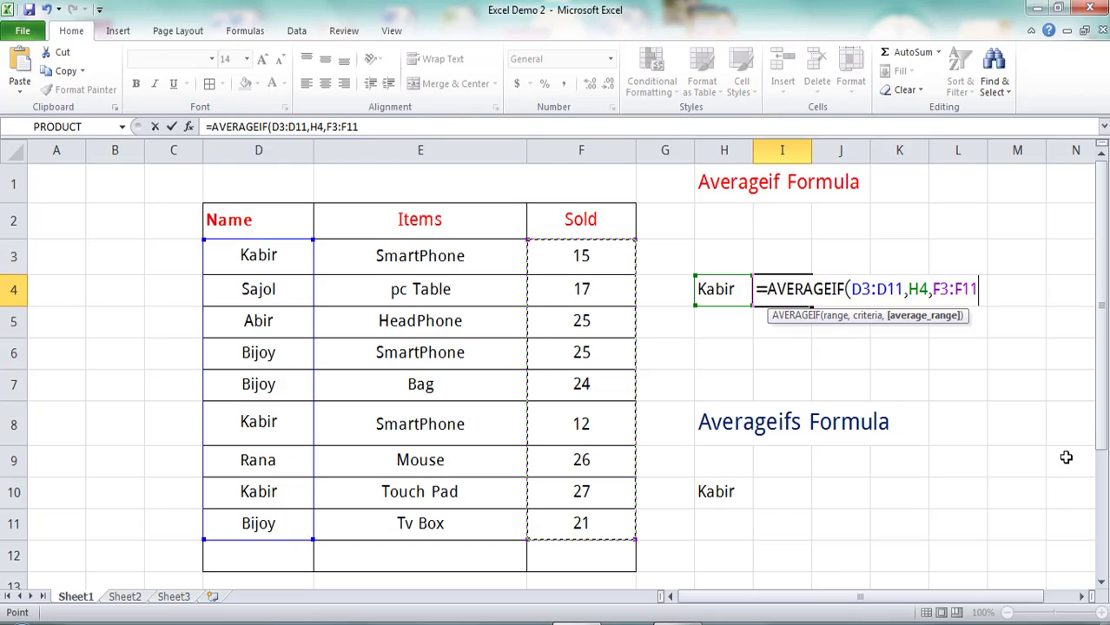
type(")")
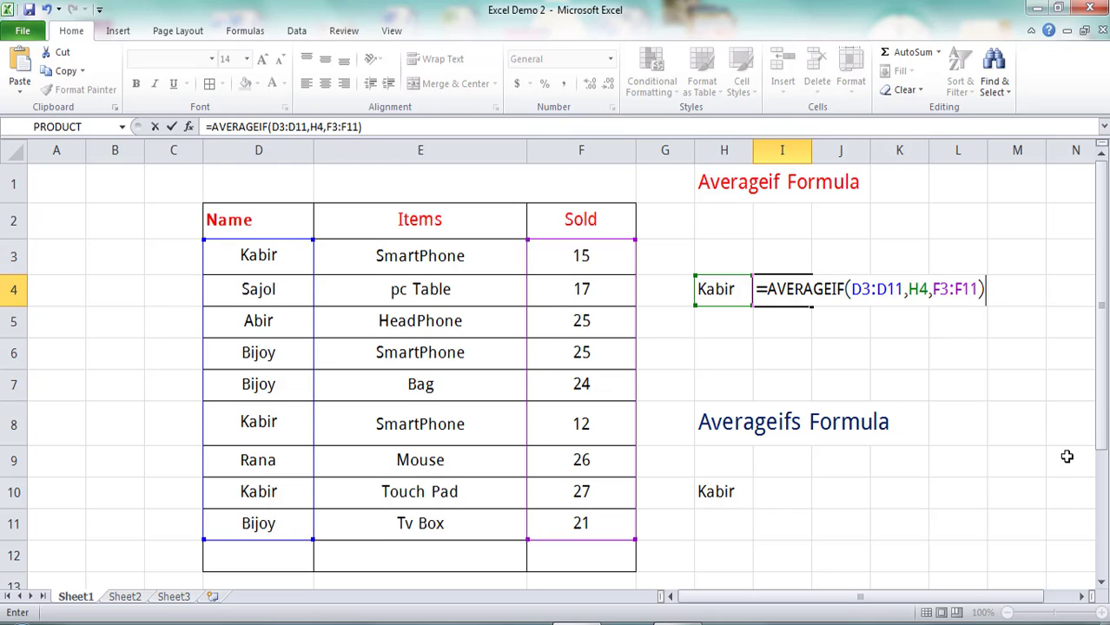
key("Return")
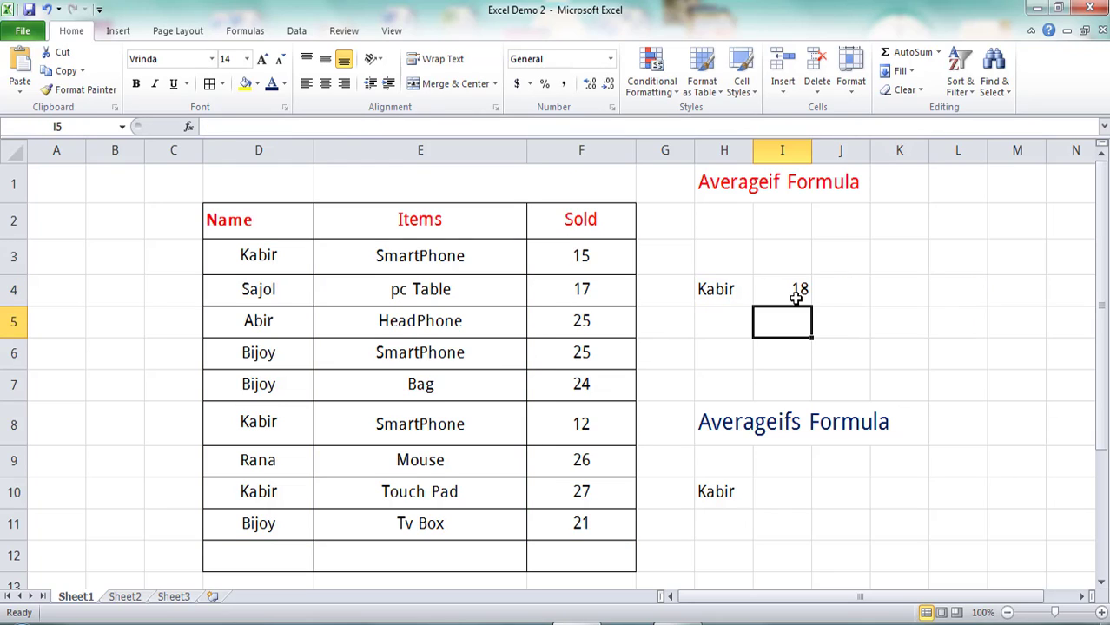
Replace the name criterion in H4 with the name listed in D6
left_click(737, 328)
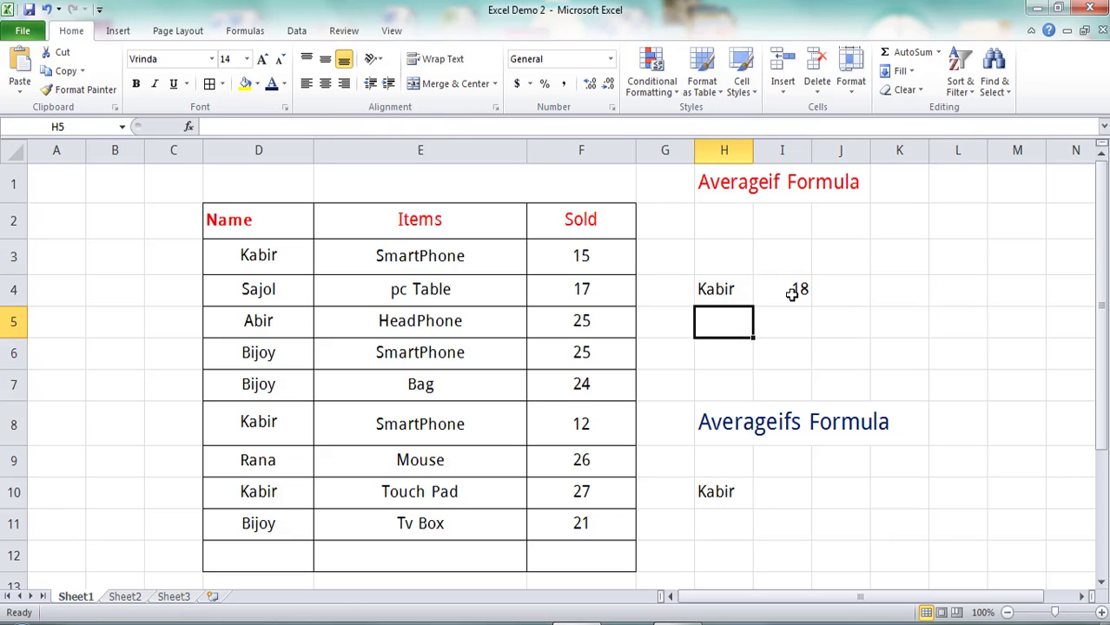
left_click(792, 294)
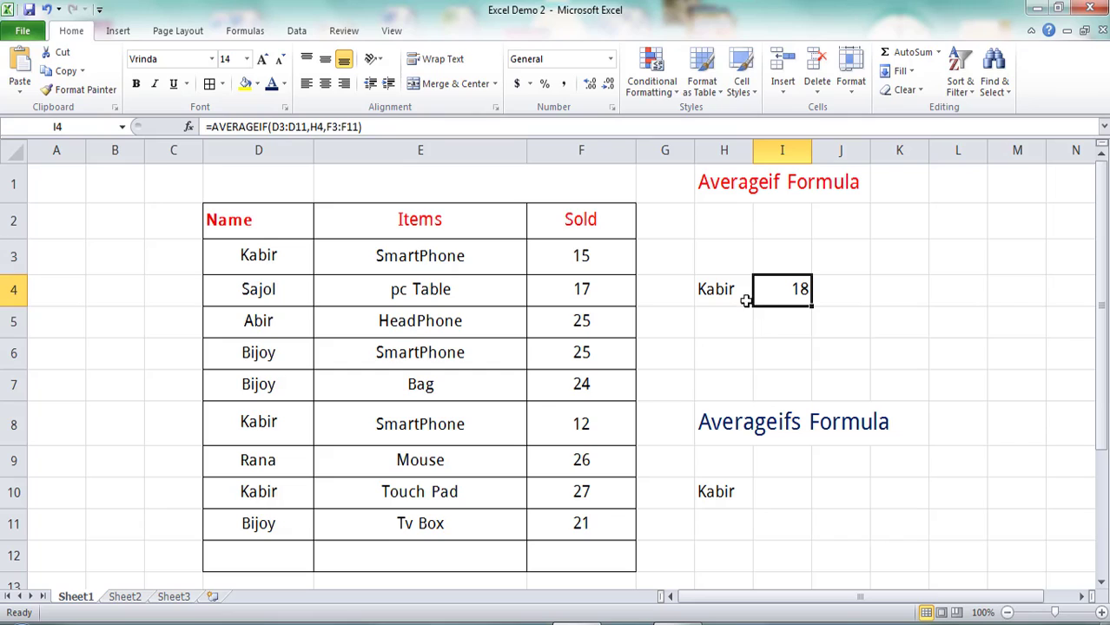
left_click(706, 295)
double_click(714, 290)
left_click_drag(734, 292, 670, 302)
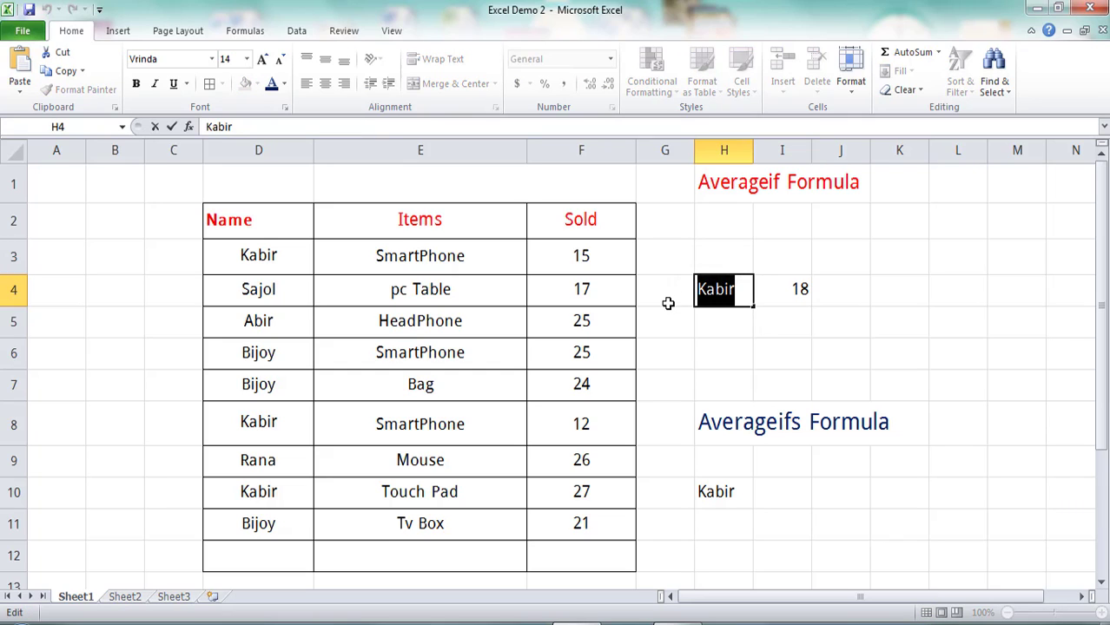
key("BackSpace")
type("Bi")
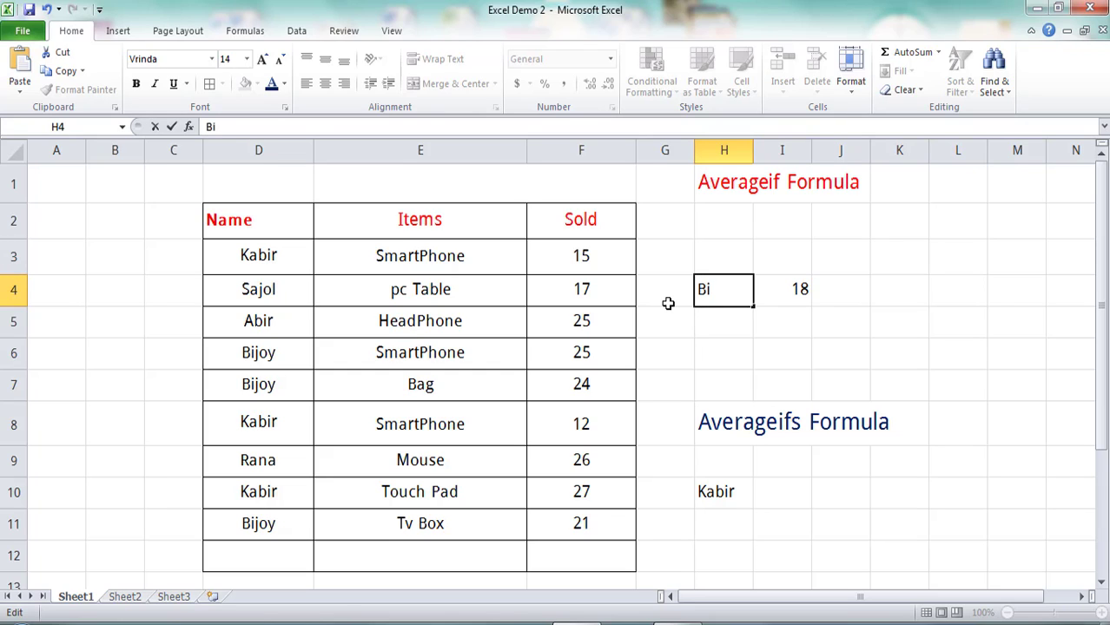
type("joy")
key("Return")
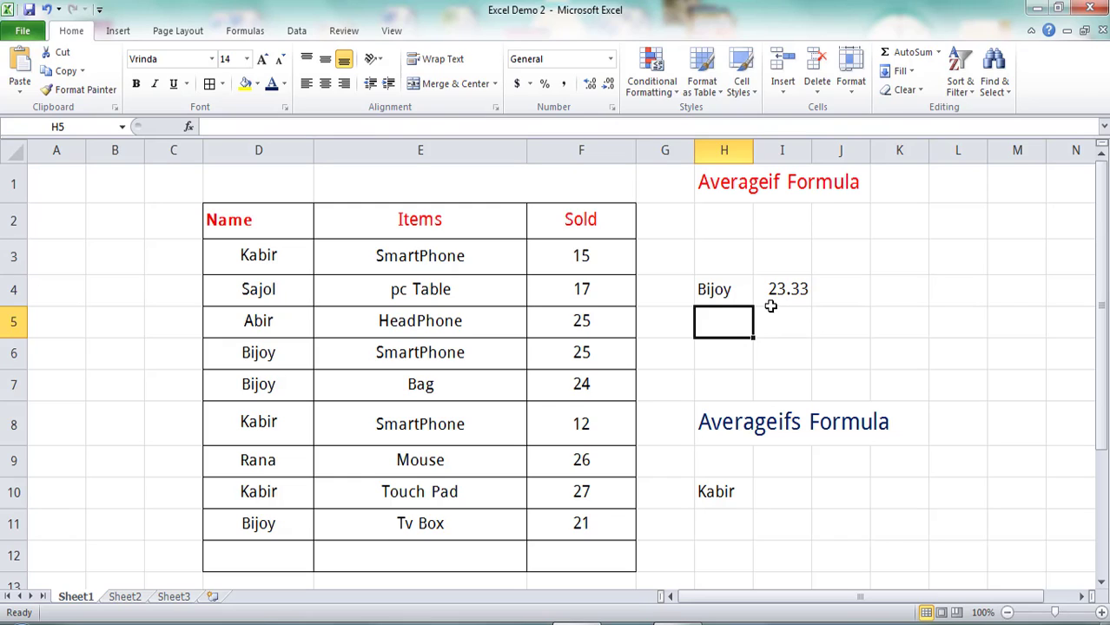
double_click(724, 293)
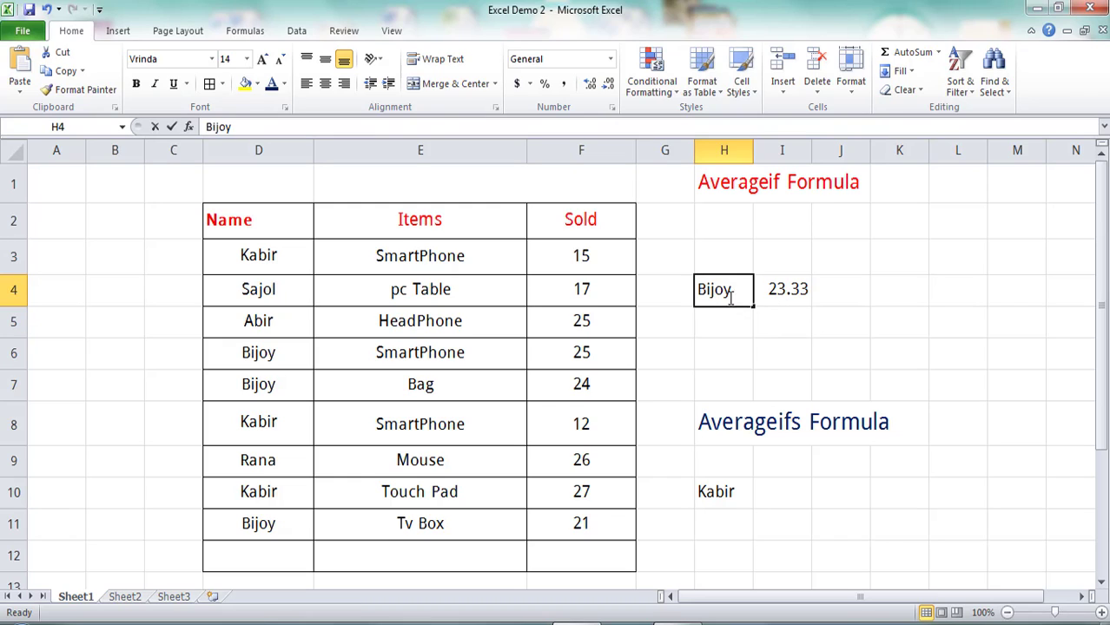
left_click_drag(724, 295, 697, 293)
left_click(747, 322)
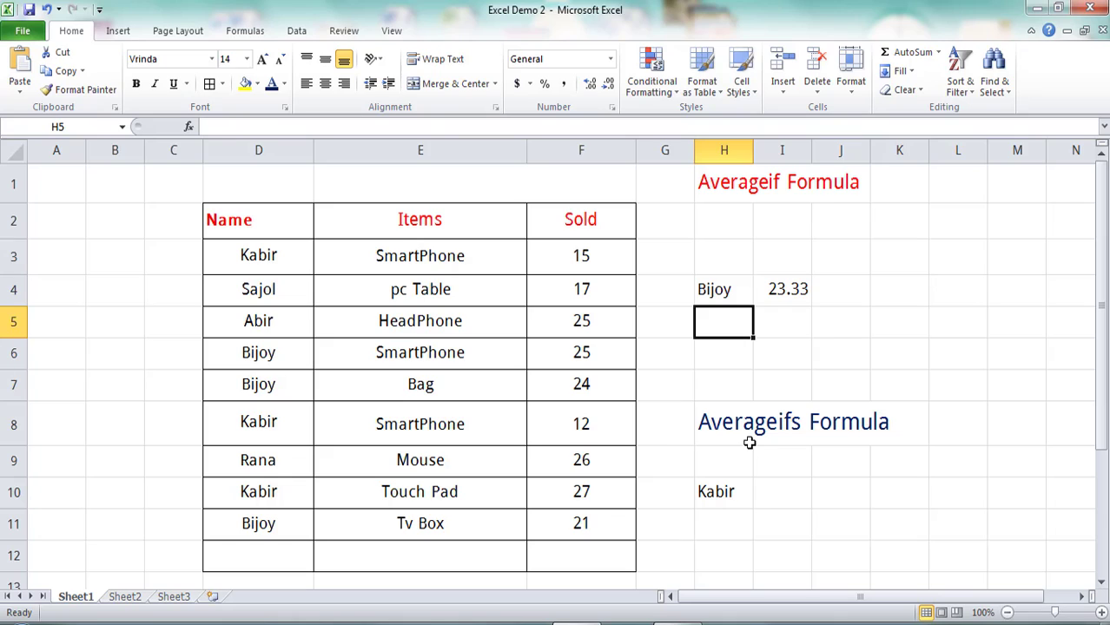
left_click(772, 499)
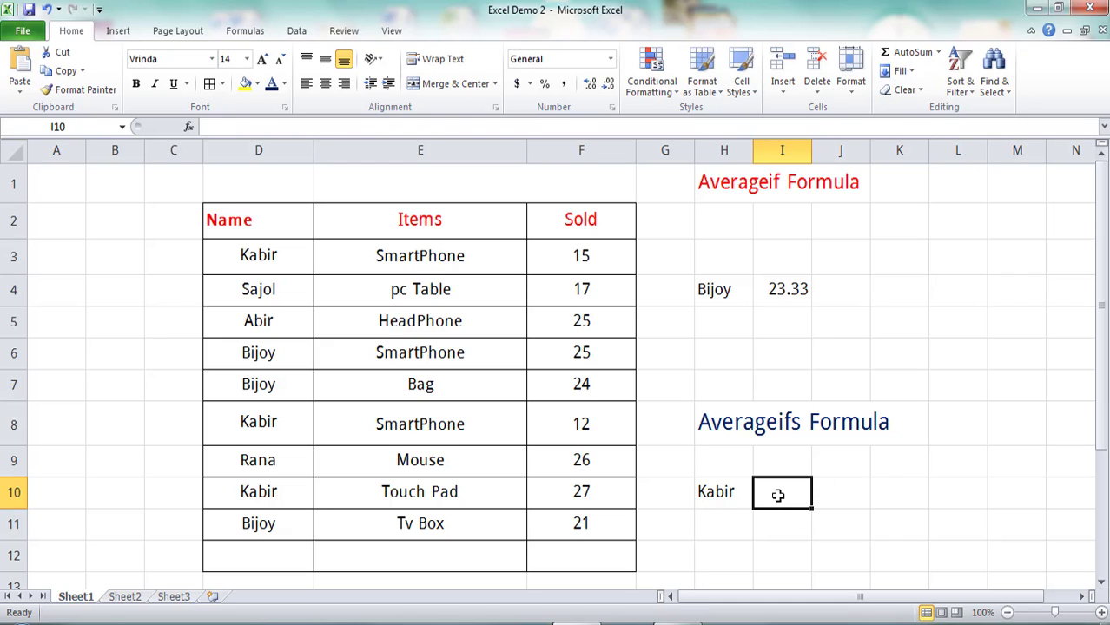
scroll(779, 493, "down", 1)
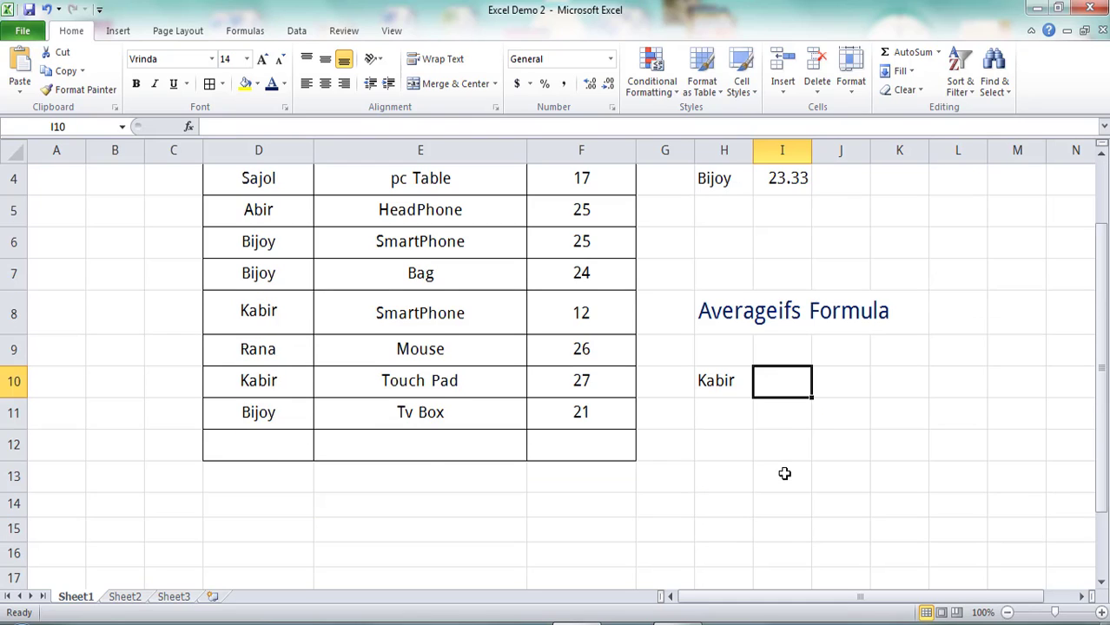
scroll(785, 473, "up", 1)
Move the Averageifs Formula heading from H8 to H7 and the name criterion from H10 to H9
left_click(753, 432)
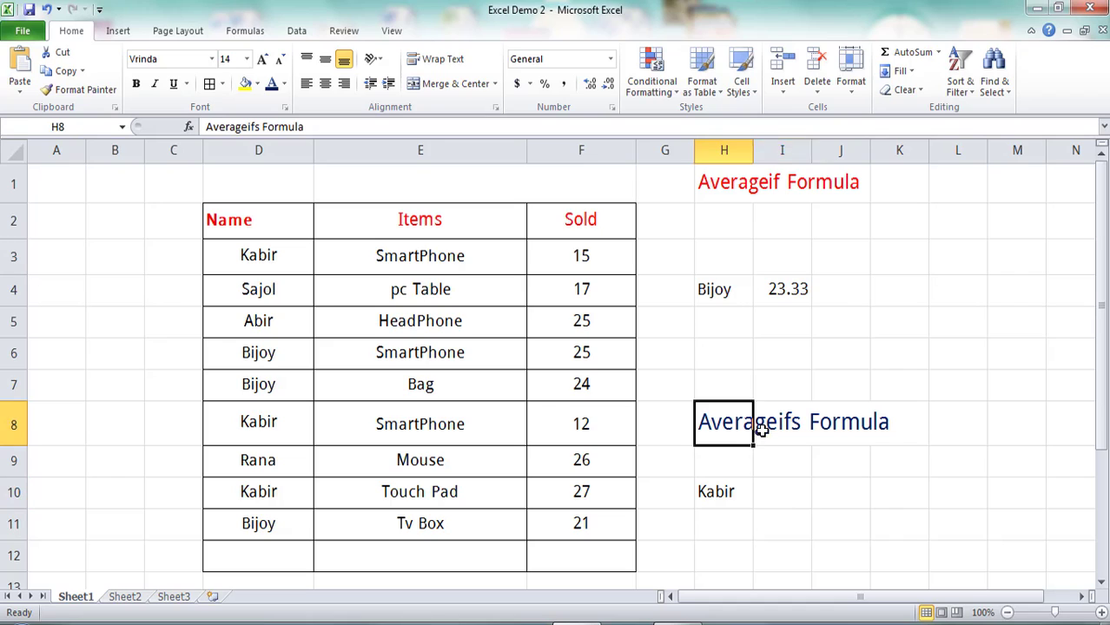
left_click_drag(761, 432, 878, 426)
left_click_drag(736, 405, 733, 362)
left_click(783, 417)
left_click(716, 412)
left_click_drag(706, 402, 707, 386)
left_click(712, 482)
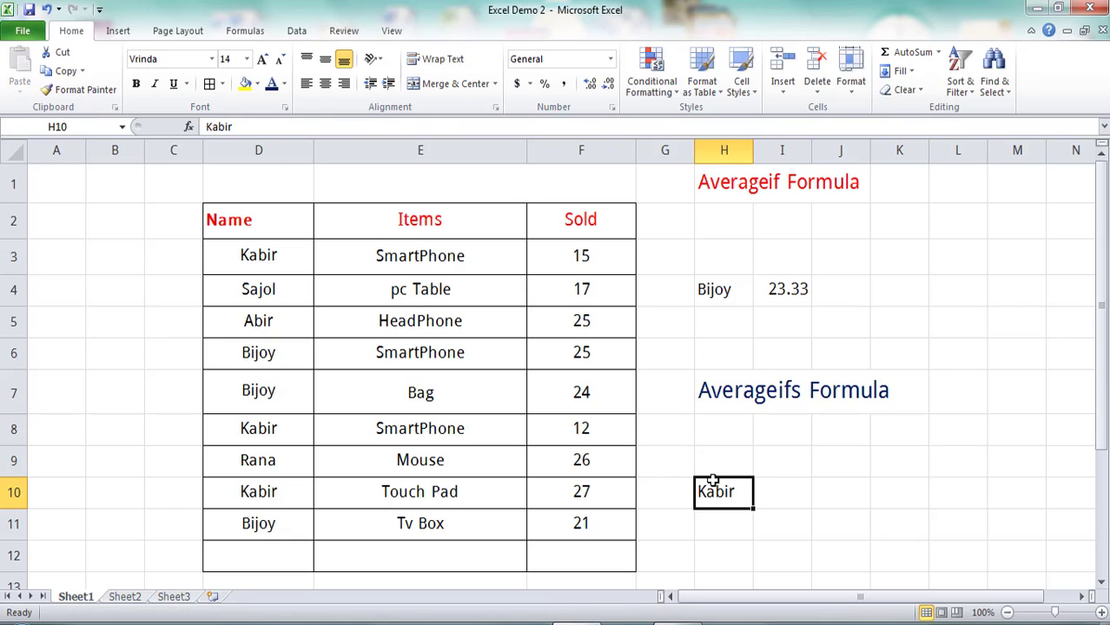
left_click_drag(712, 475, 715, 460)
Start an AVERAGEIFS formula in I9 with the Sold values F3:F11 as the average range
left_click(762, 461)
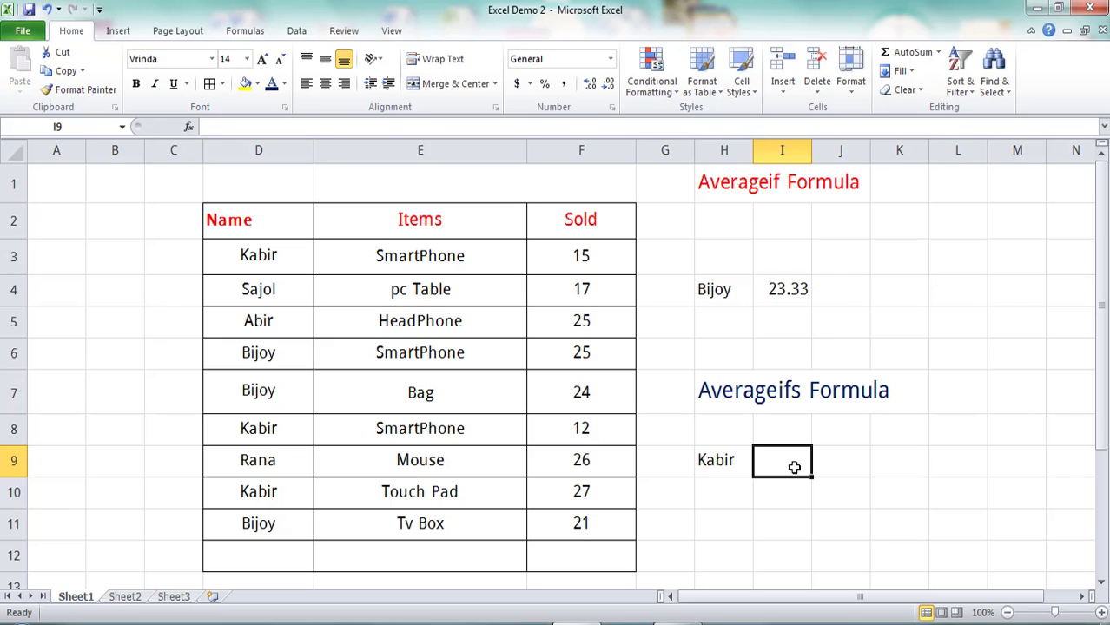
type("=av")
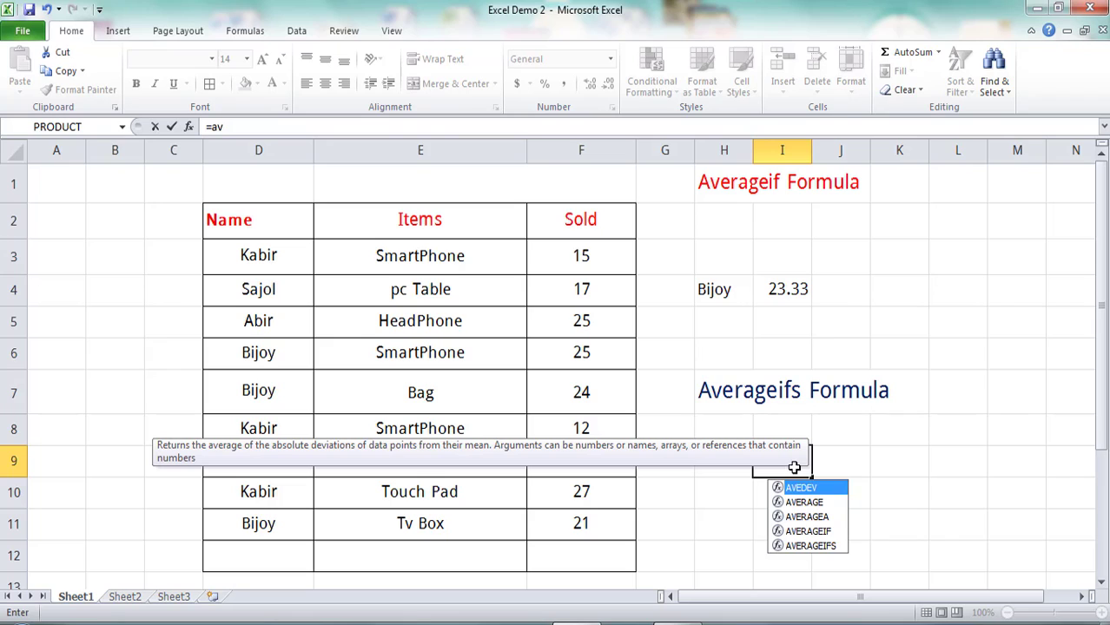
left_click(808, 545)
double_click(808, 546)
left_click(809, 546)
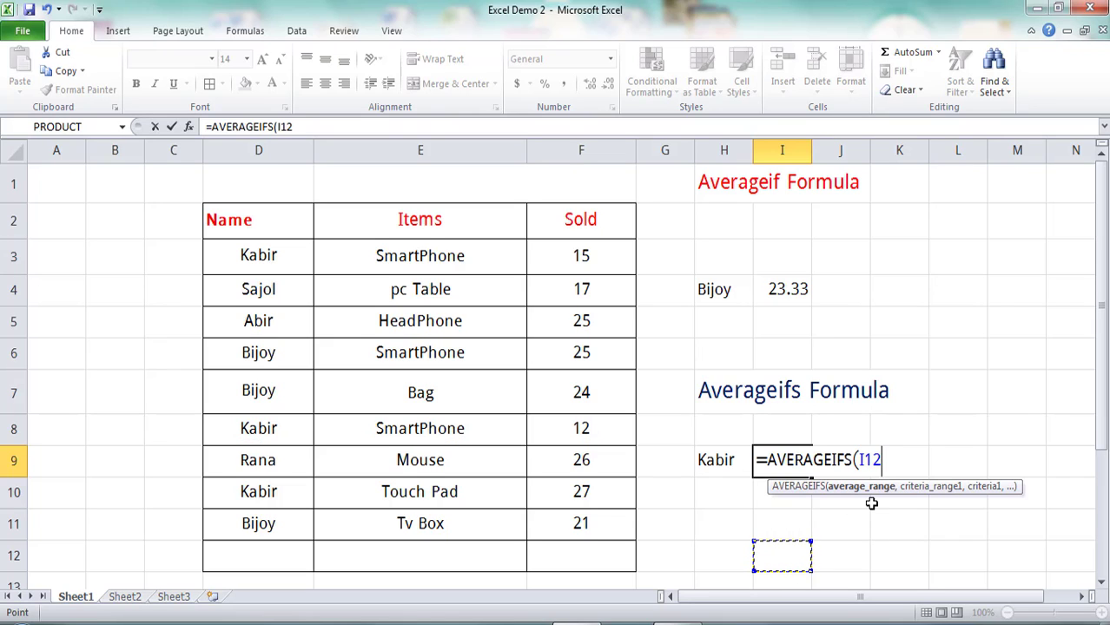
key("BackSpace")
key("BackSpace")
key("BackSpace")
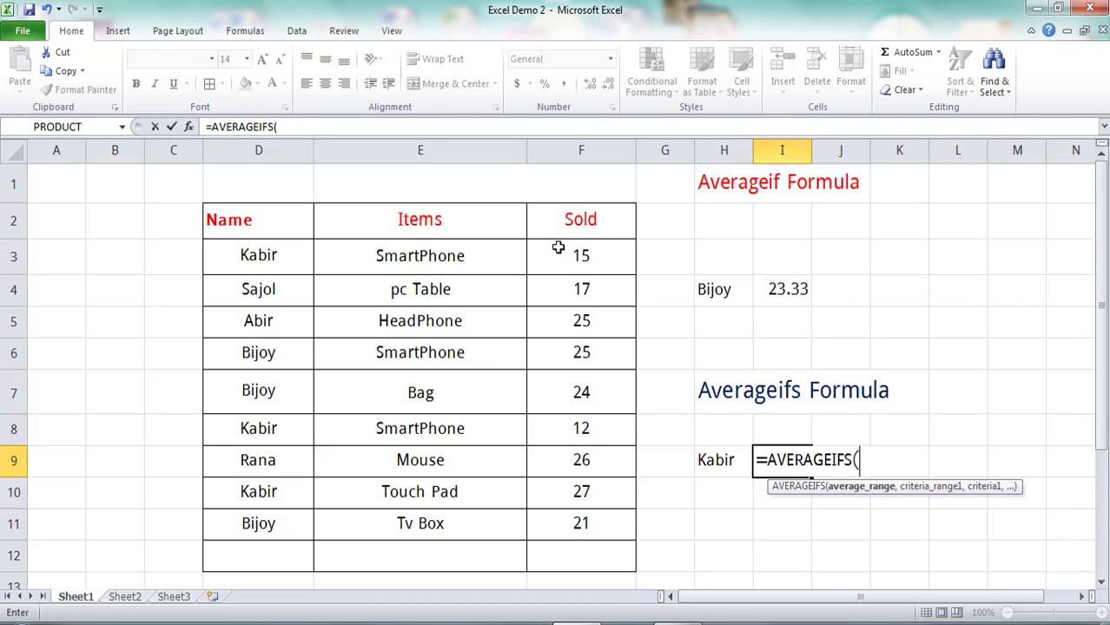
left_click_drag(560, 250, 590, 516)
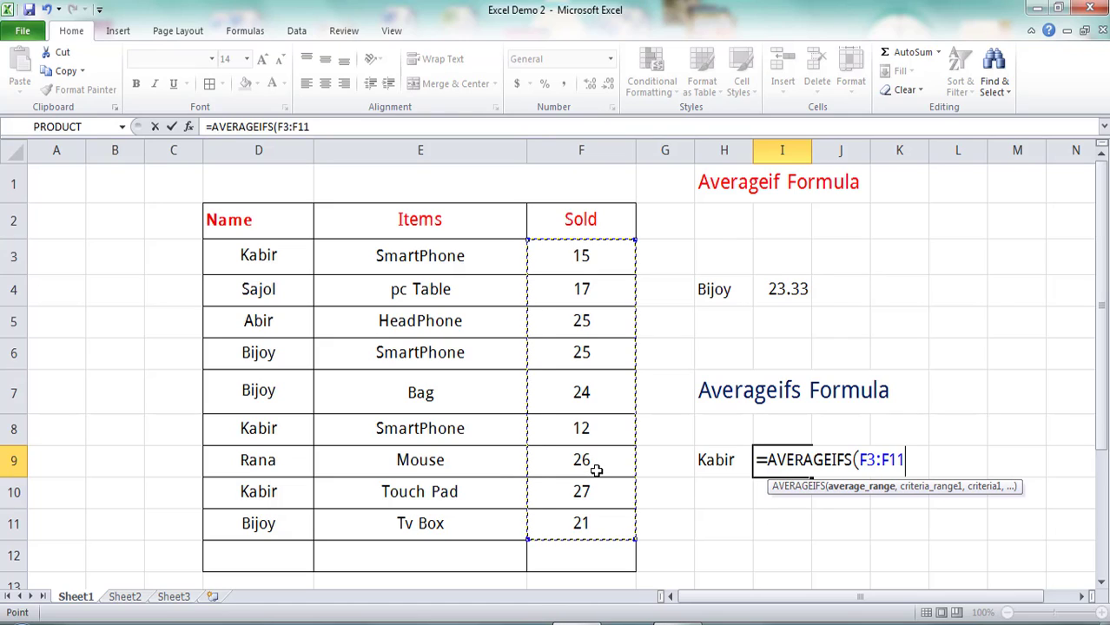
type(",")
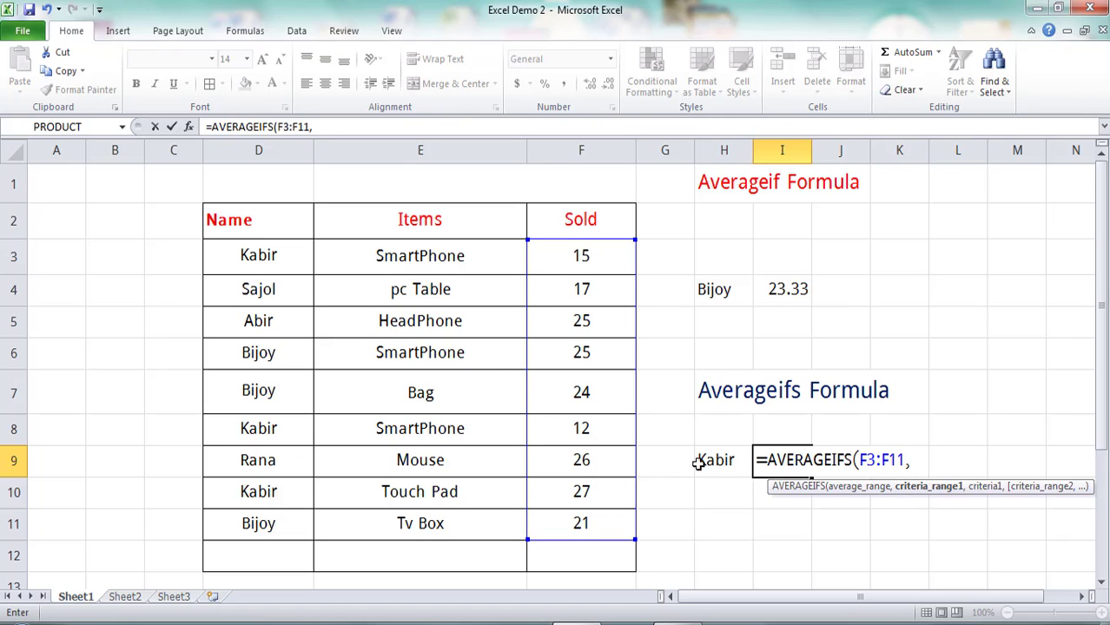
Add the Name column D3:D11 as the first criteria range, matched against H9
left_click_drag(276, 265, 293, 509)
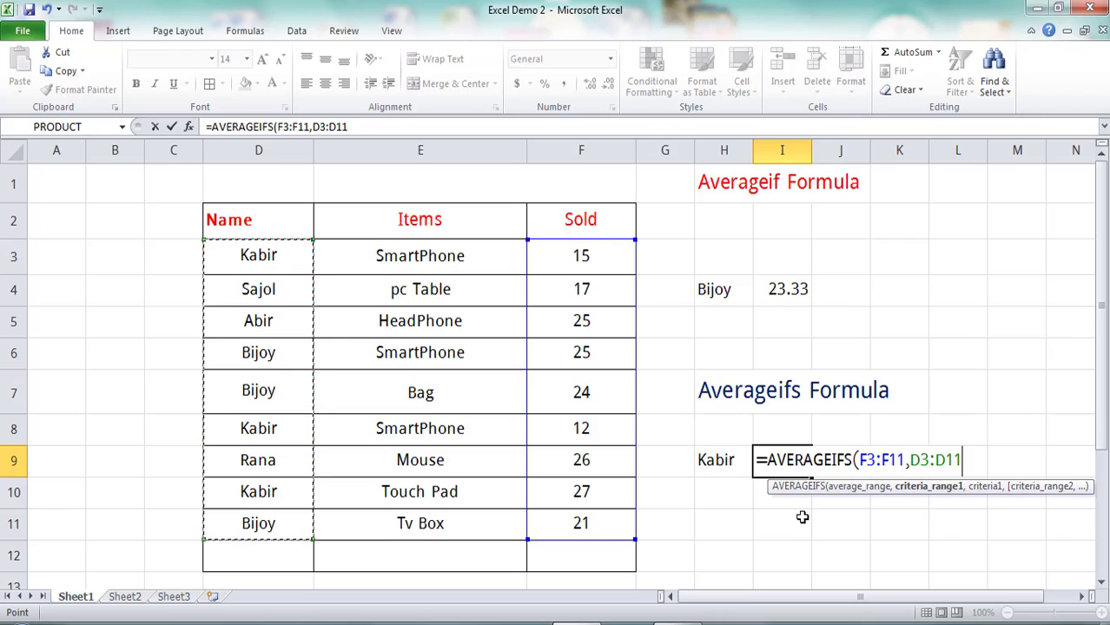
type(",")
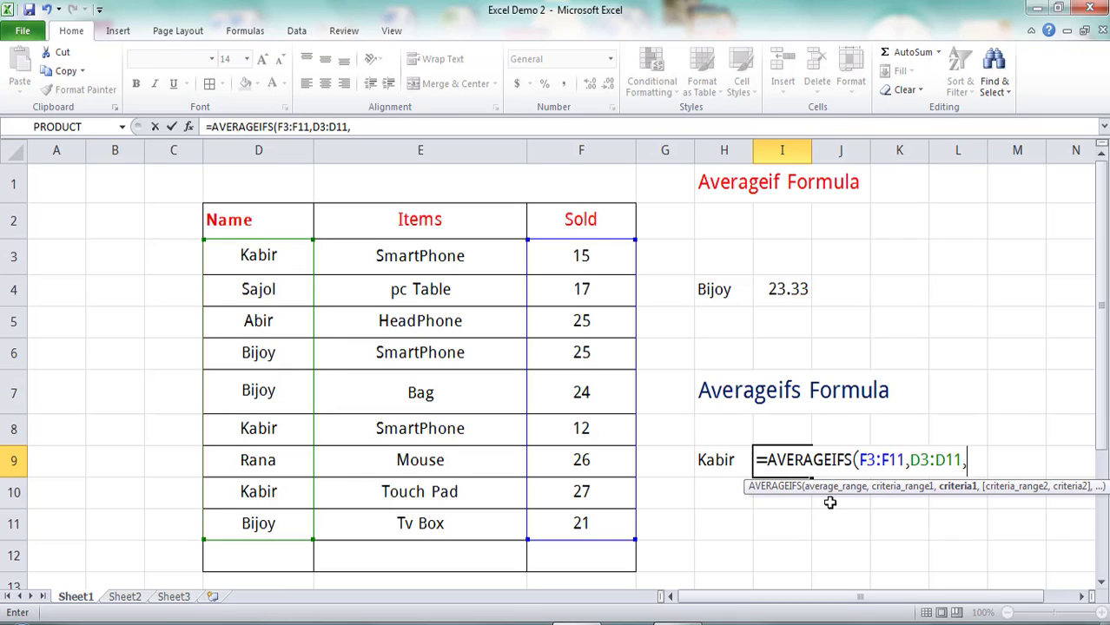
left_click(721, 460)
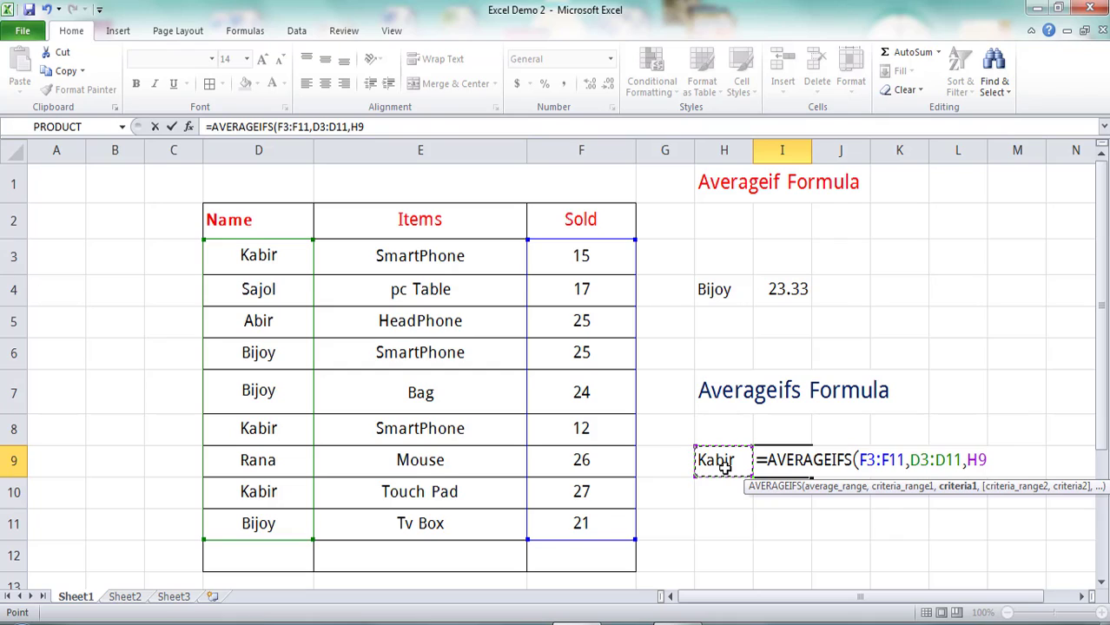
type(",")
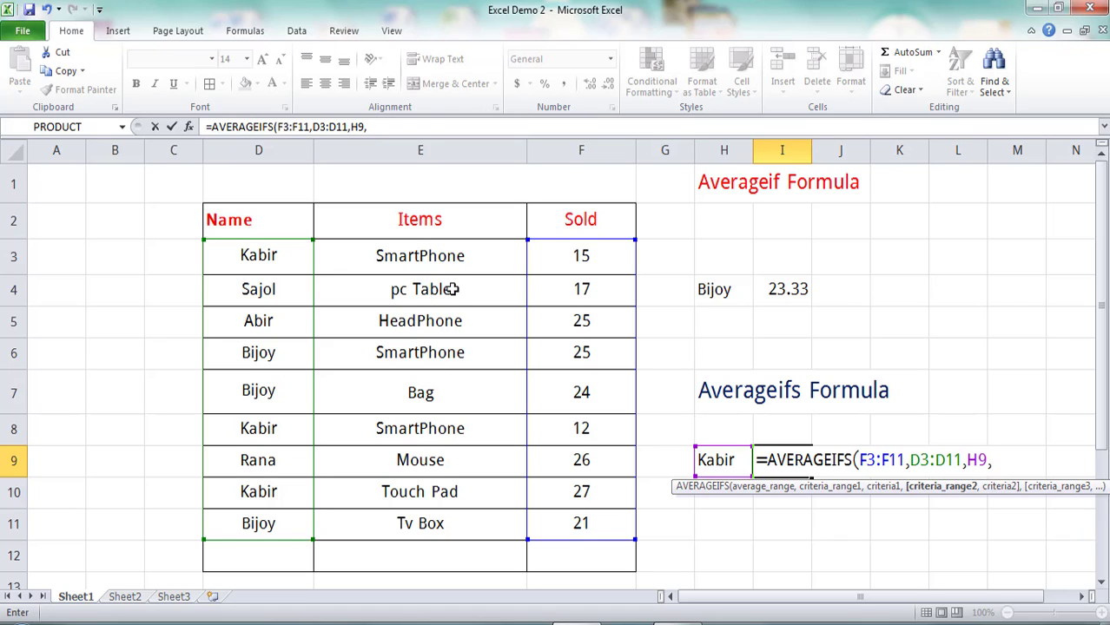
Add the Items column E3:E11 as the second criteria range with E3 as its criterion, and complete the formula
left_click_drag(364, 254, 392, 445)
left_click(392, 445)
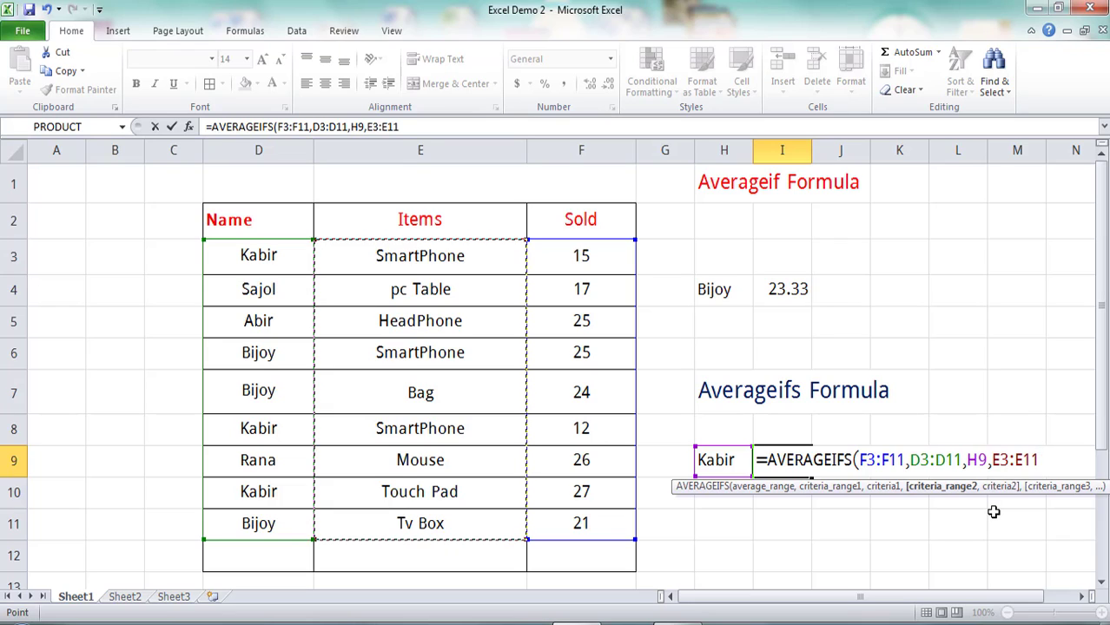
type(",")
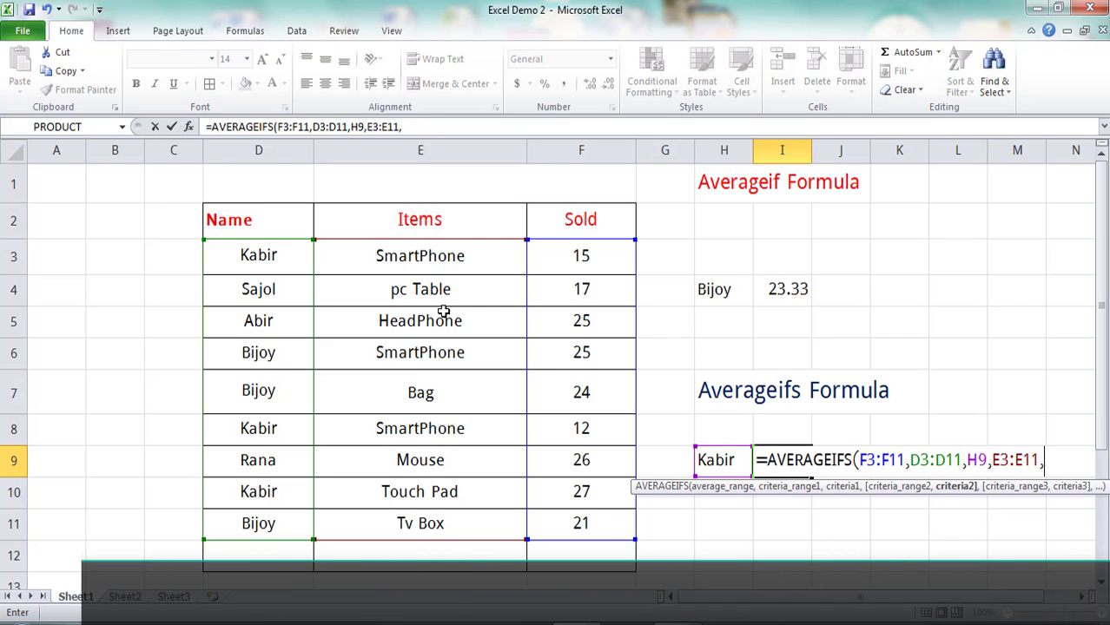
left_click(436, 266)
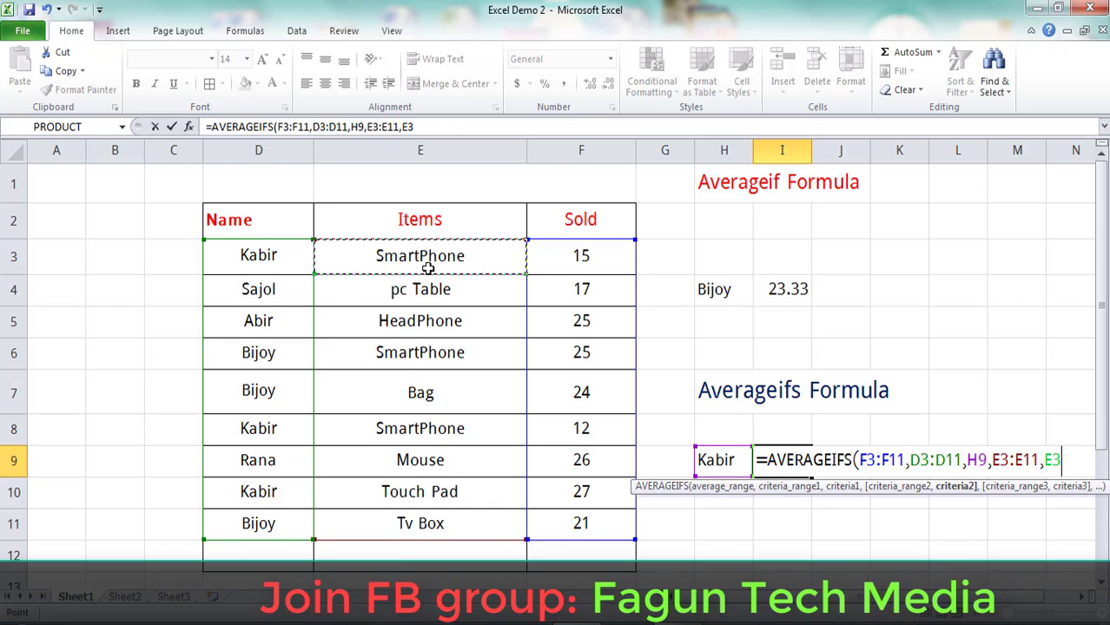
type(")")
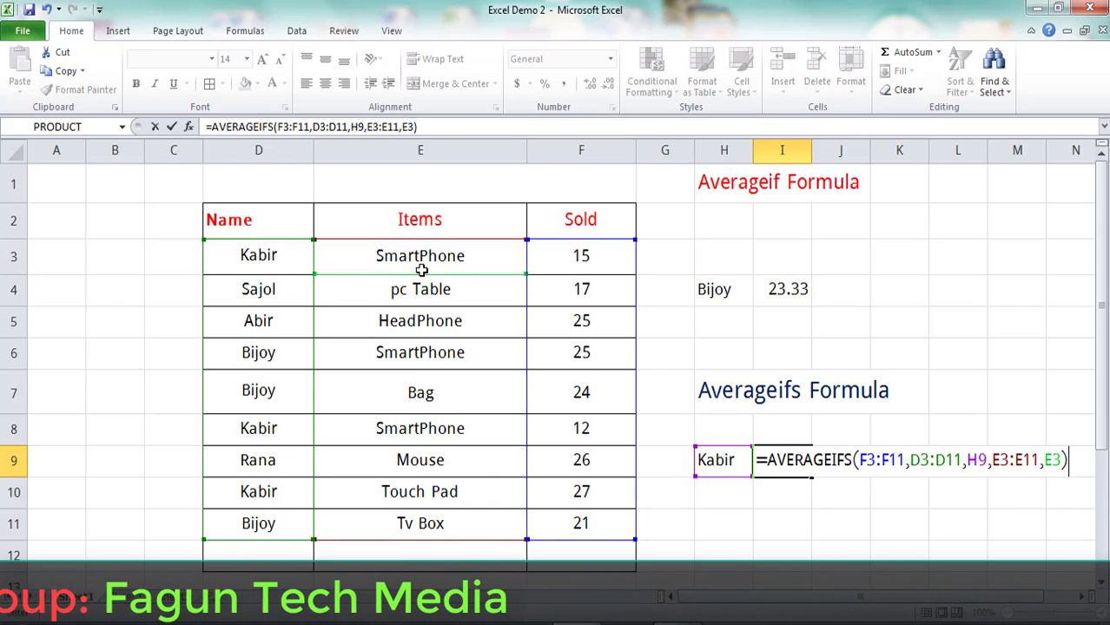
key("Return")
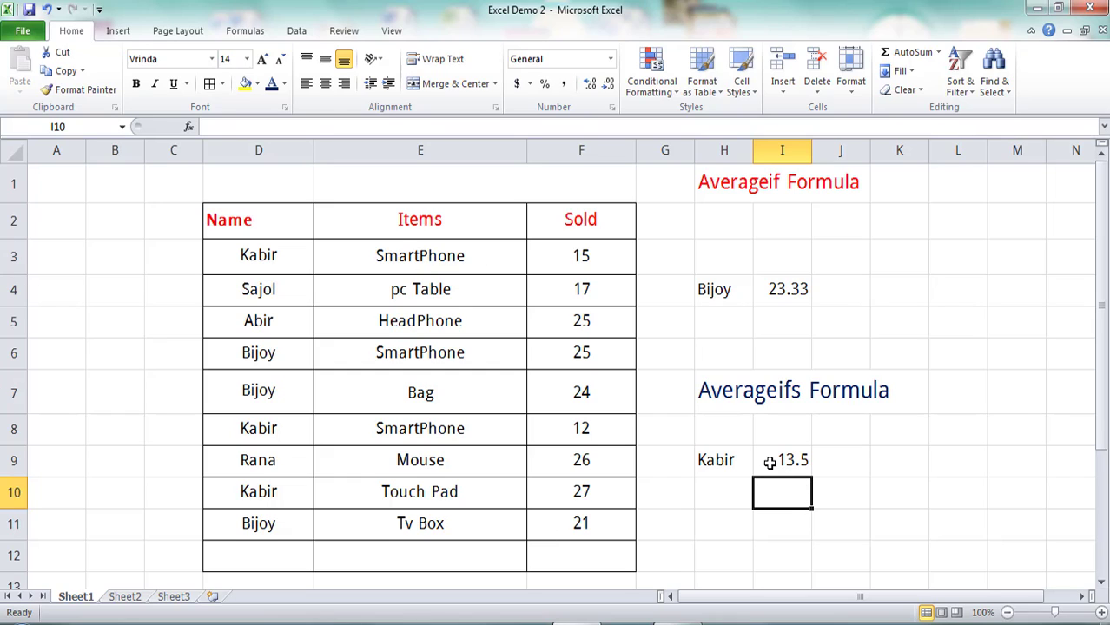
Review the name criterion in H4 and the AVERAGEIF formula in I4
left_click(728, 292)
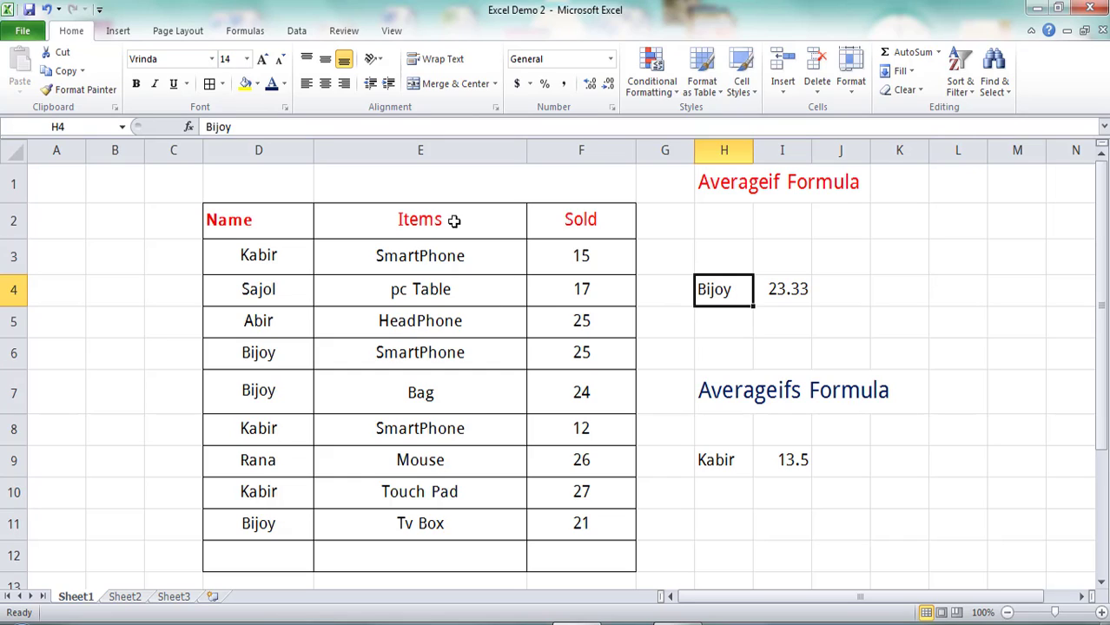
left_click(798, 292)
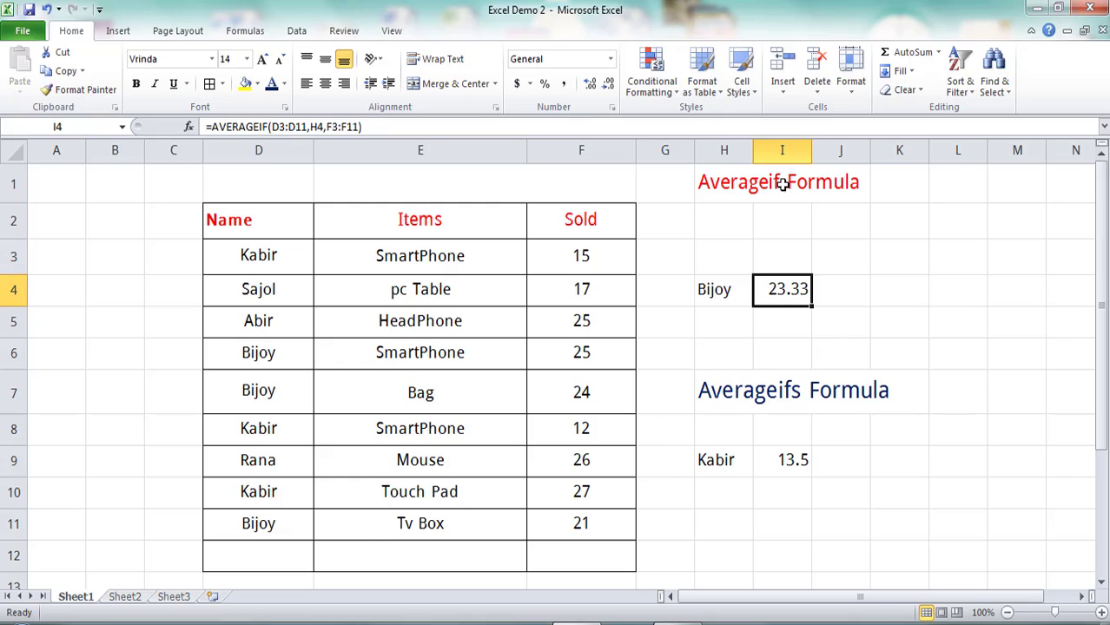